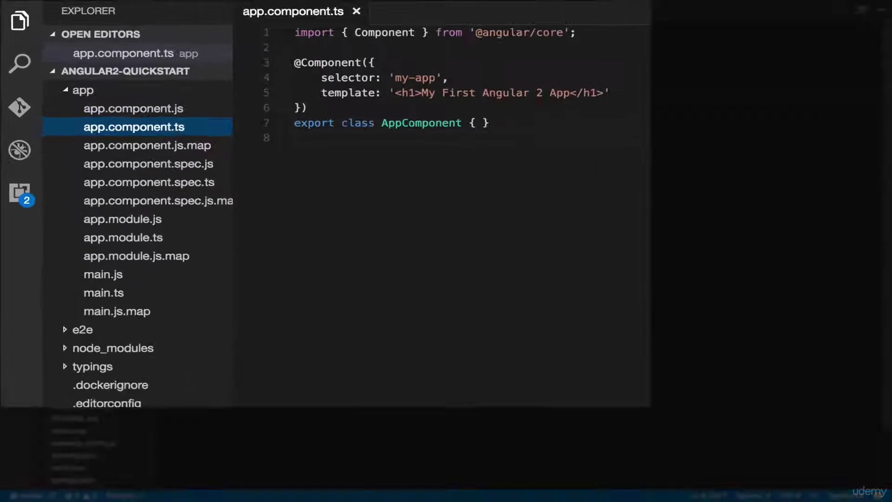
# - Show VS Code's Search, Git source control, Debug and Extensions side panels in turn
pyautogui.click(21, 66)
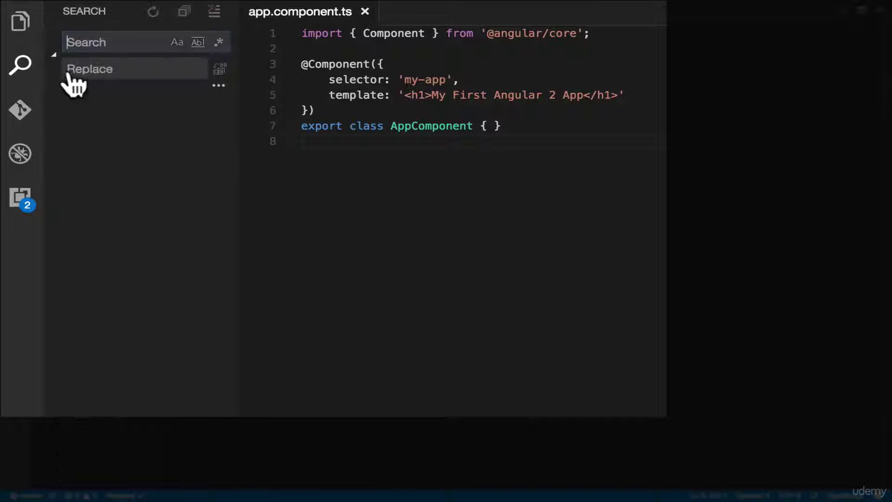
pyautogui.click(21, 110)
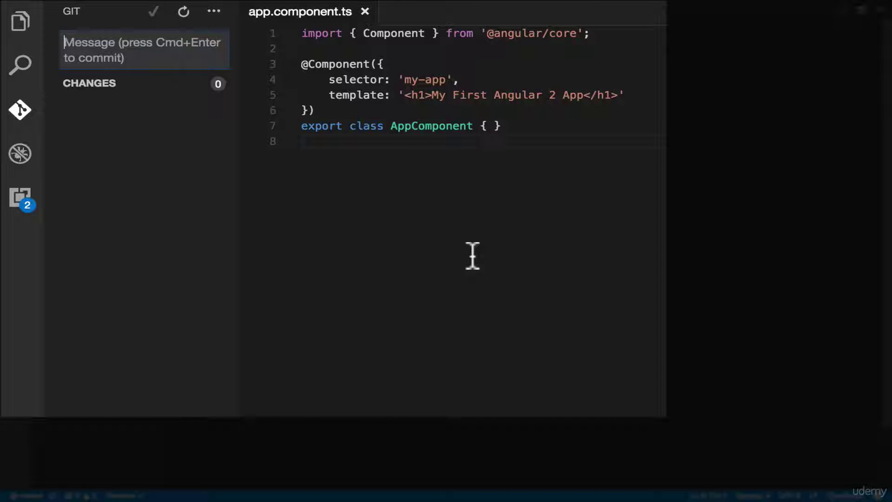
pyautogui.click(21, 154)
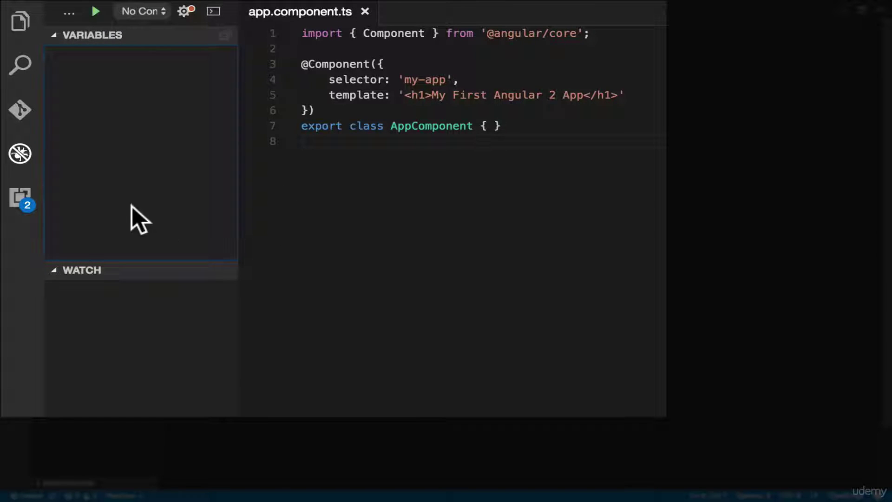
pyautogui.click(20, 198)
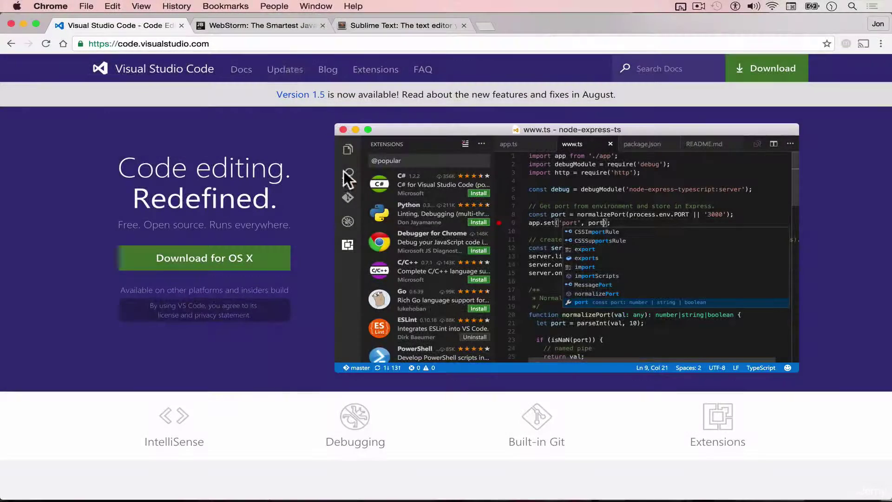
# - Switch to the WebStorm product page in Chrome
pyautogui.click(274, 27)
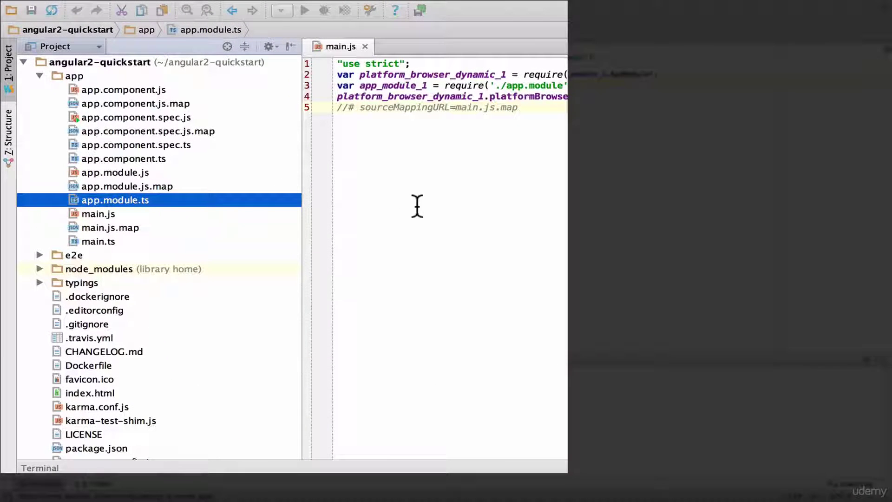
# - Show WebStorm's Structure tool window for main.js
pyautogui.click(9, 133)
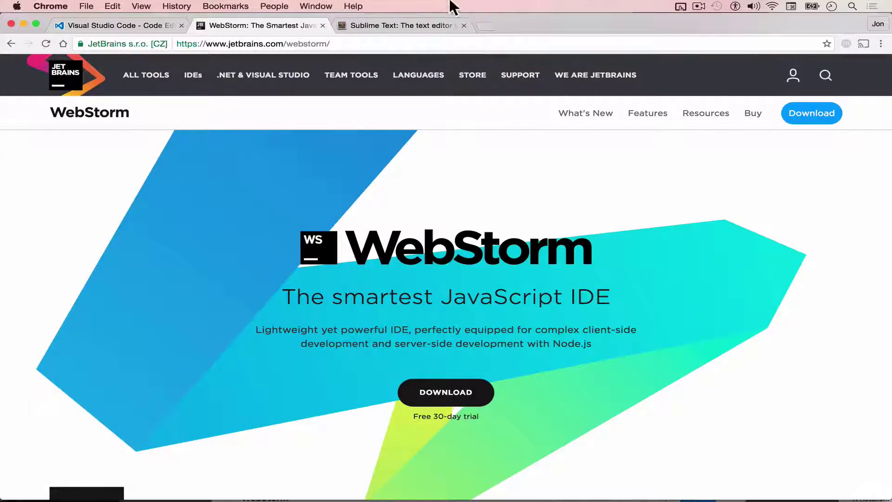
# - View the Sublime Text homepage tab, then return to the Visual Studio Code tab
pyautogui.click(422, 25)
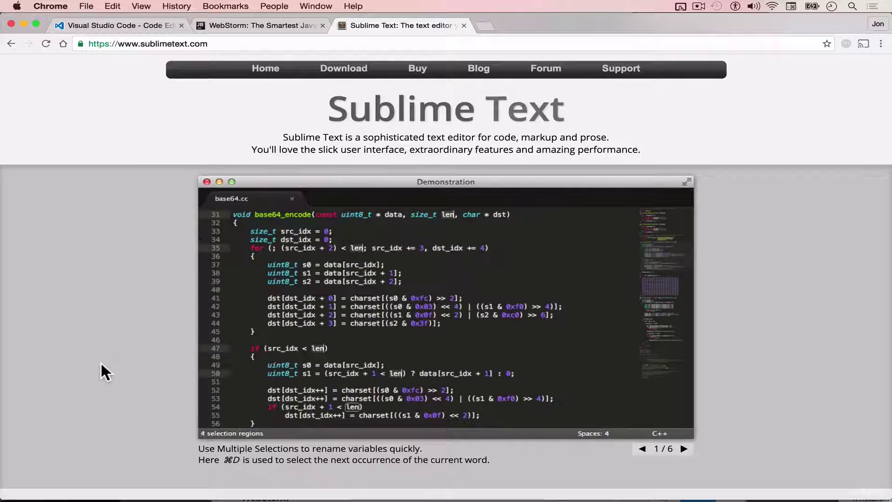
pyautogui.click(99, 24)
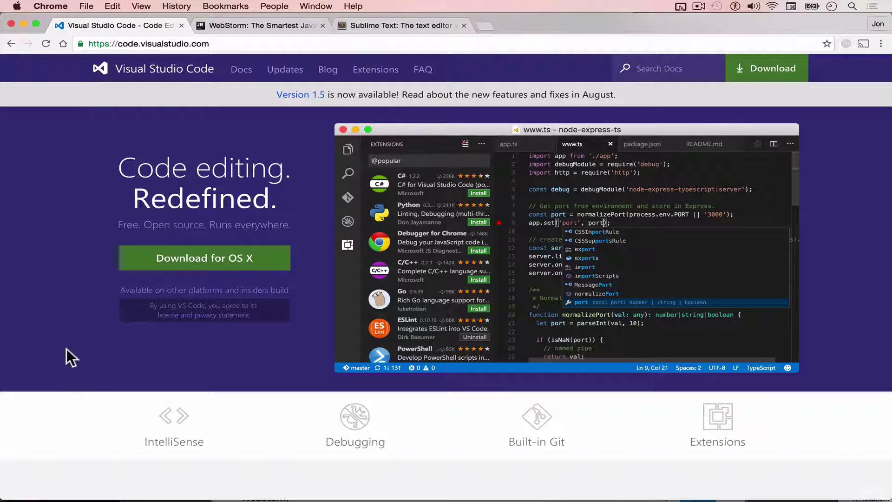